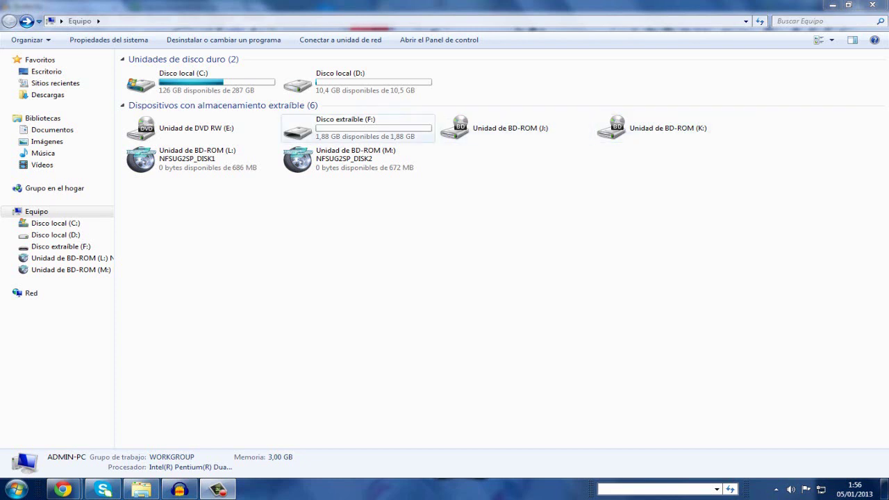
- Quick-format the removable disk (F:) as FAT32 with 4096-byte allocation units, and check its contents
{"action": "right_click", "coordinate": [412, 124]}
{"action": "left_click", "coordinate": [357, 128]}
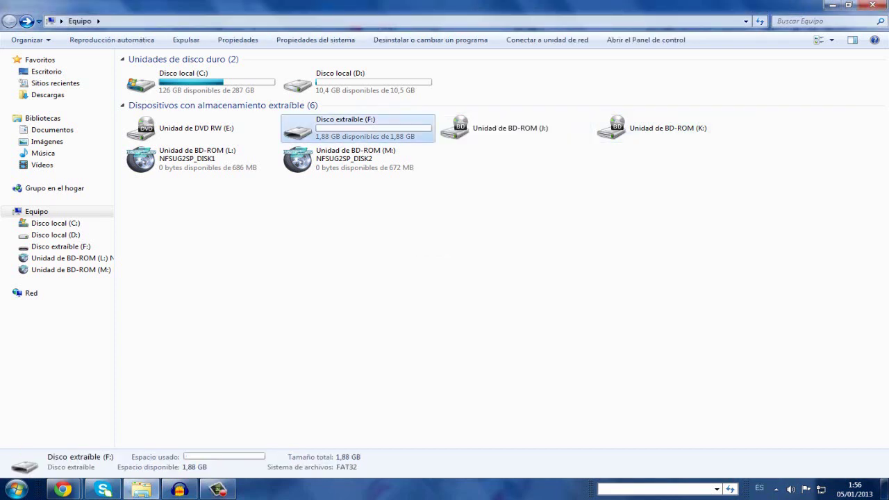
{"action": "right_click", "coordinate": [403, 127]}
{"action": "left_click", "coordinate": [442, 275]}
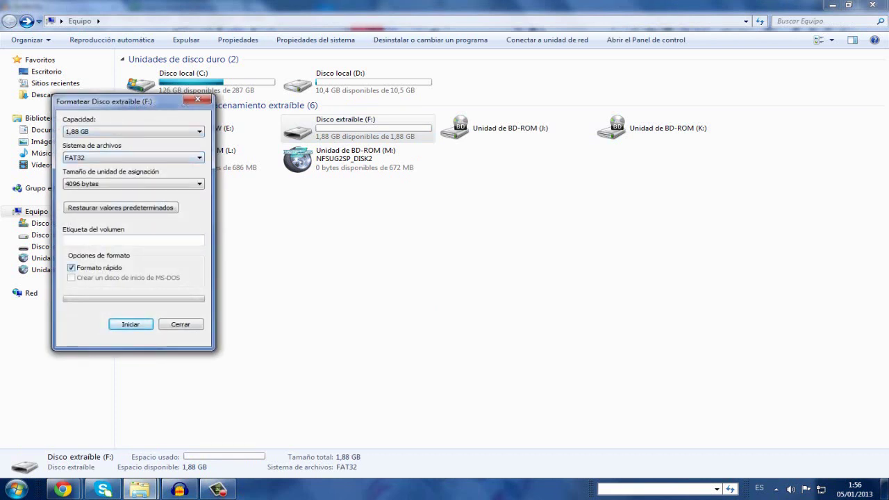
{"action": "key", "text": "Return"}
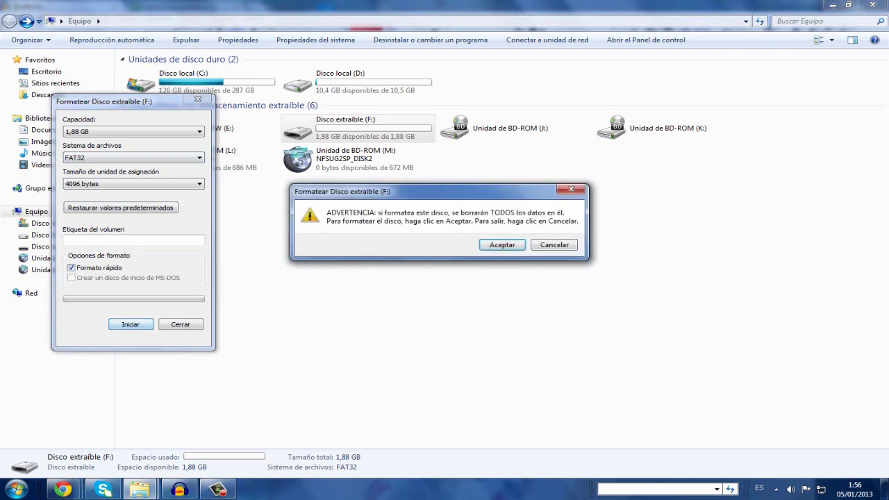
{"action": "key", "text": "Return"}
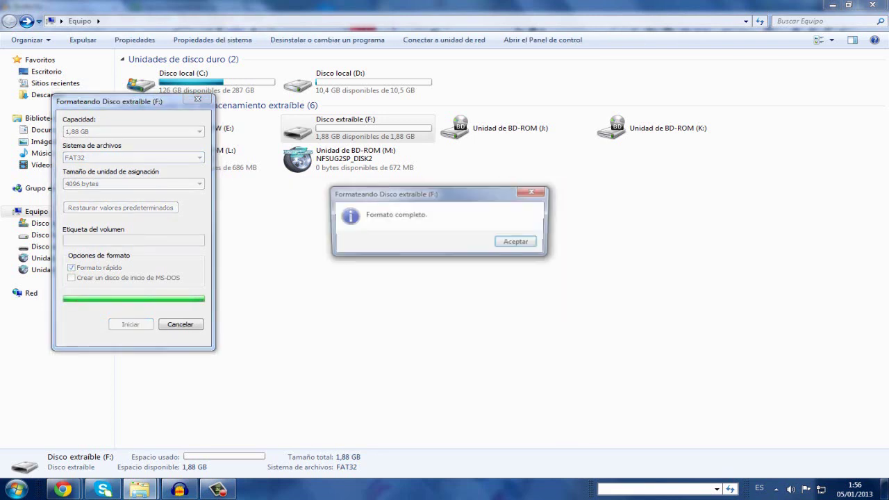
{"action": "key", "text": "Return"}
{"action": "key", "text": "Return"}
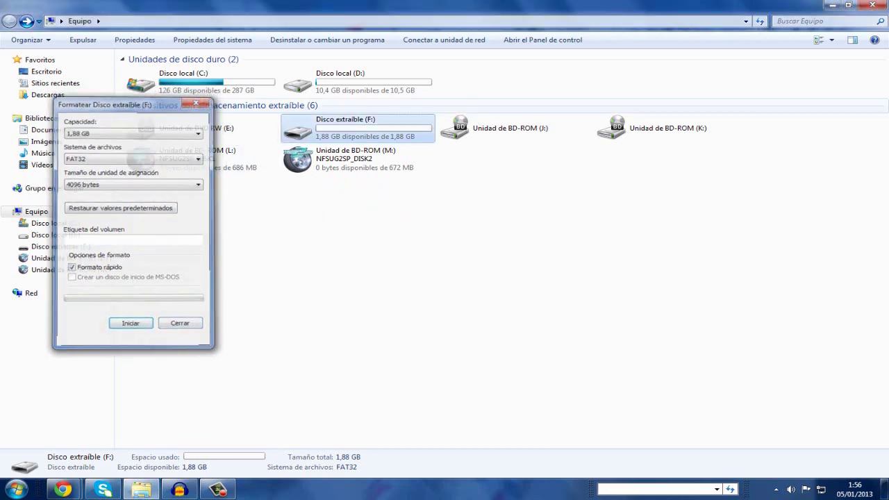
{"action": "key", "text": "Return"}
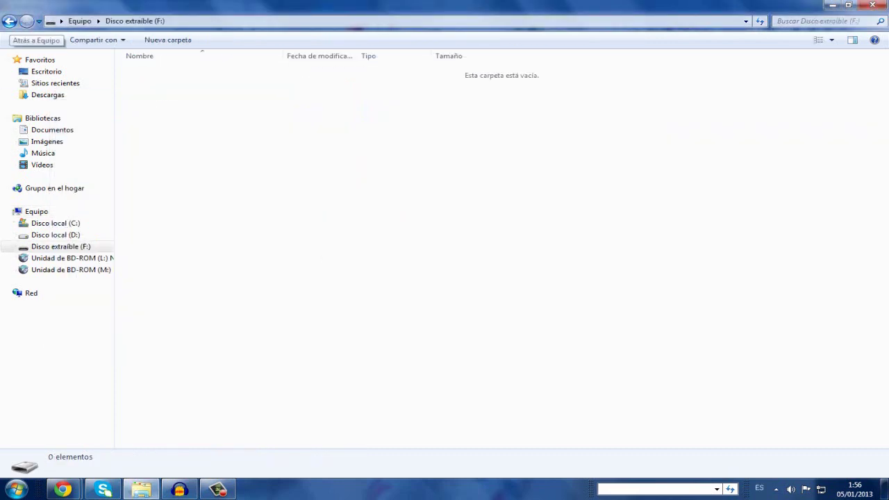
{"action": "key", "text": "BackSpace"}
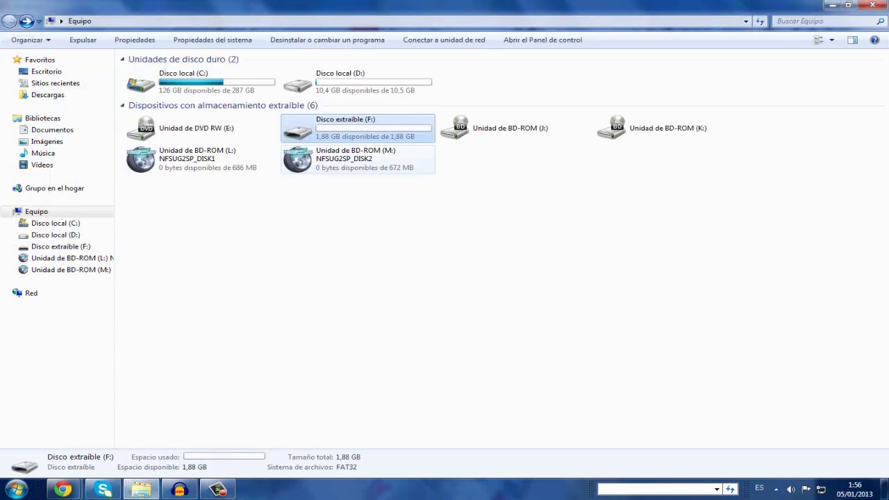
- Switch to Chrome and examine the MediaFire download pages for apps.rar and NeoGamma R9 Beta 56 - NGBT.wad
{"action": "mouse_move", "coordinate": [62, 490]}
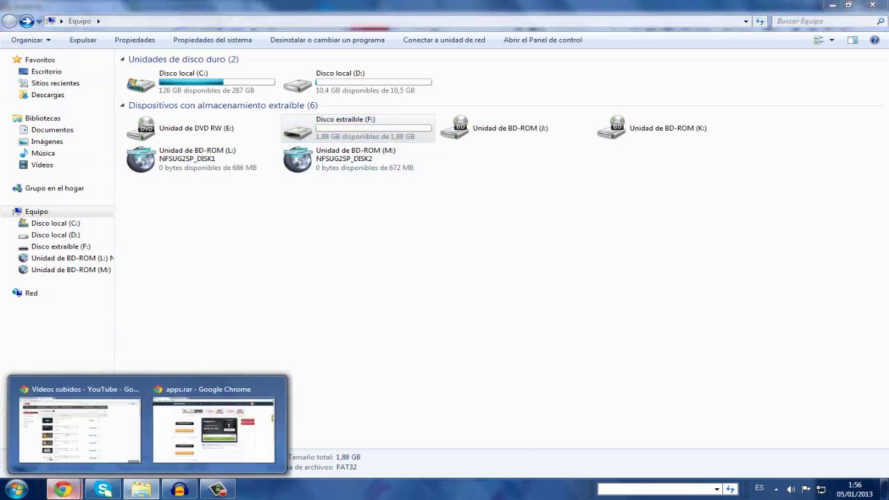
{"action": "left_click", "coordinate": [206, 424]}
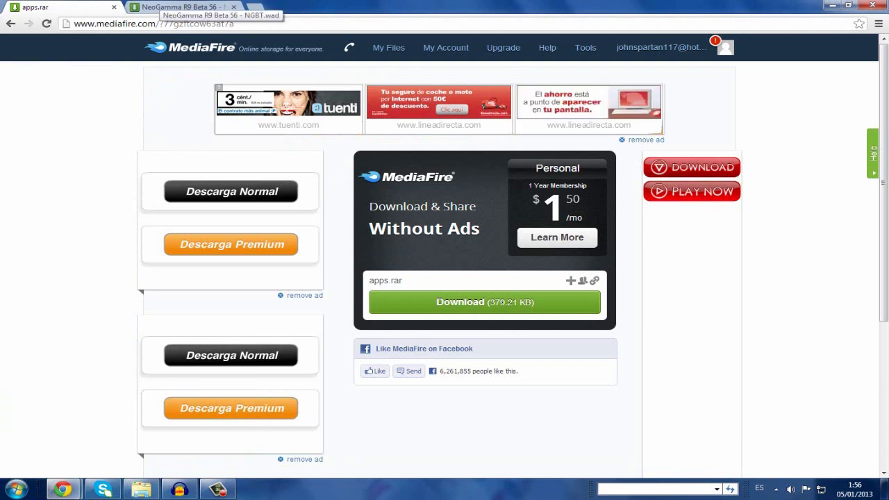
{"action": "key", "text": "ctrl+Tab"}
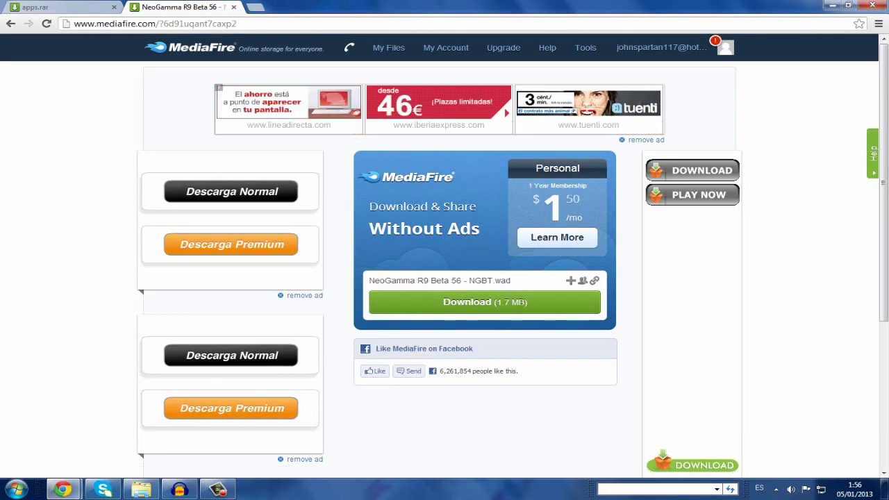
{"action": "key", "text": "ctrl+Tab"}
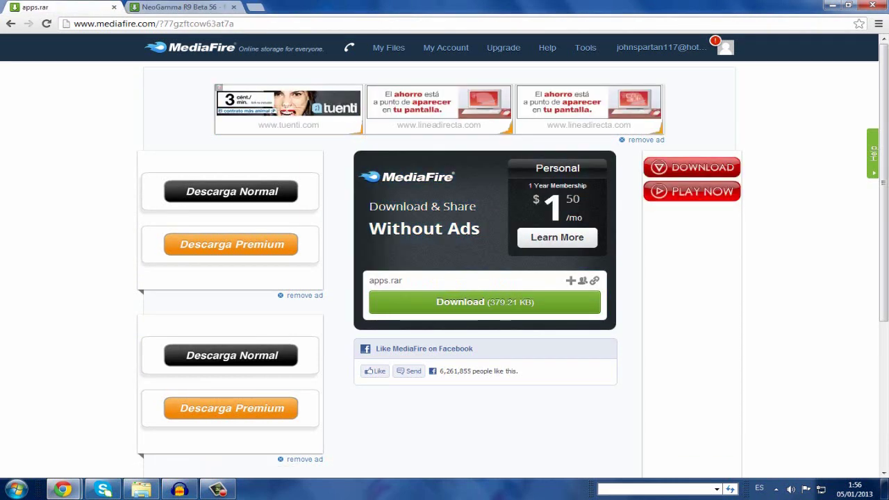
{"action": "key", "text": "ctrl+Tab"}
{"action": "key", "text": "alt+space"}
{"action": "key", "text": "Escape"}
{"action": "key", "text": "ctrl+Tab"}
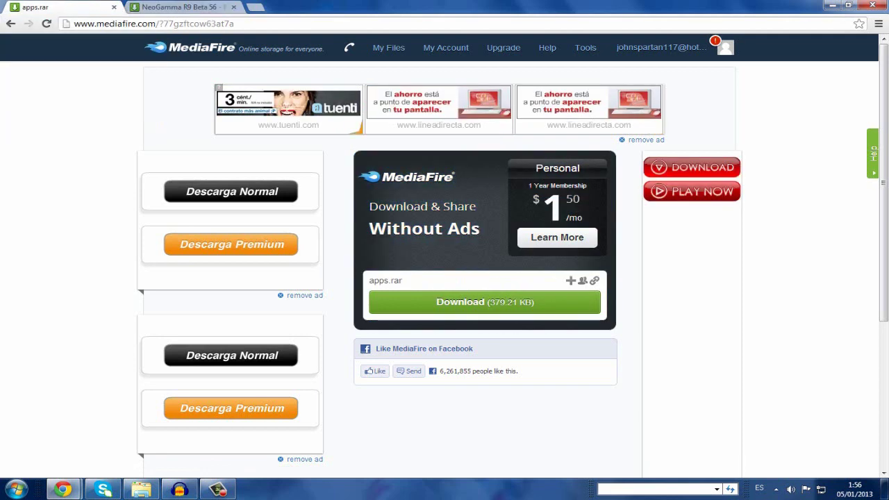
{"action": "key", "text": "ctrl+Tab"}
{"action": "key", "text": "ctrl+Tab"}
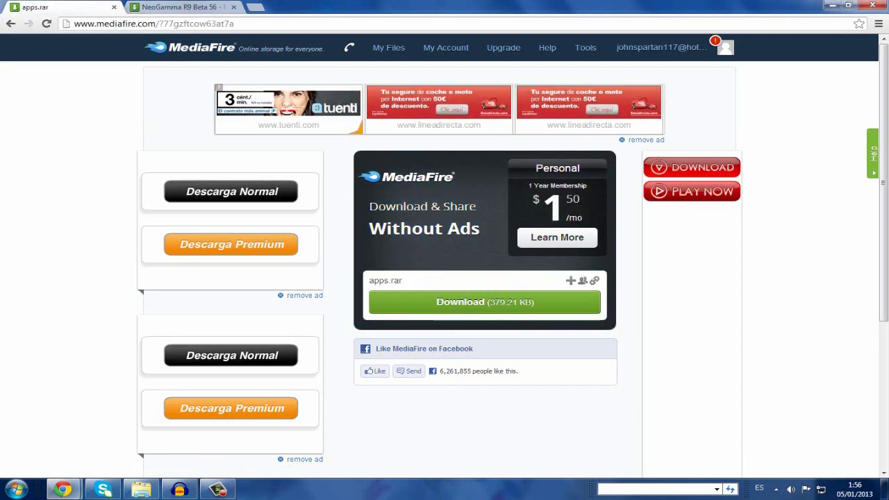
- Download apps.rar from MediaFire and copy the archive from the Descargas folder
{"action": "left_click", "coordinate": [484, 302]}
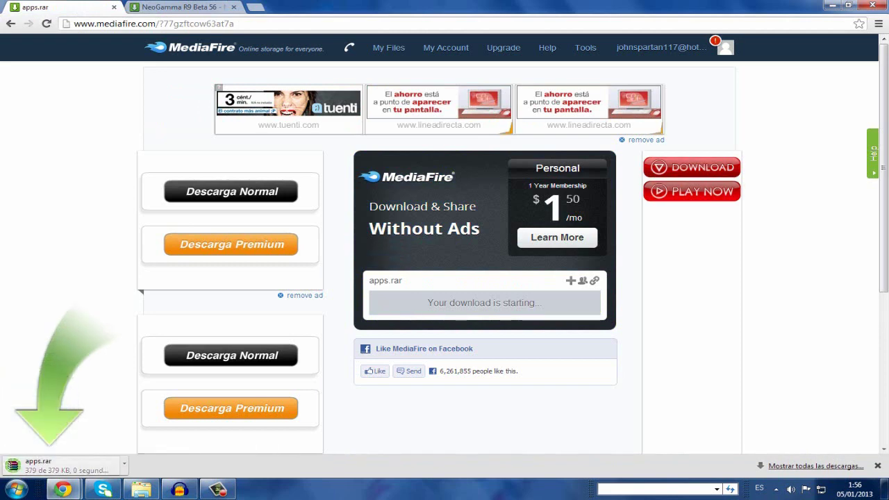
{"action": "left_click", "coordinate": [124, 465]}
{"action": "left_click", "coordinate": [173, 433]}
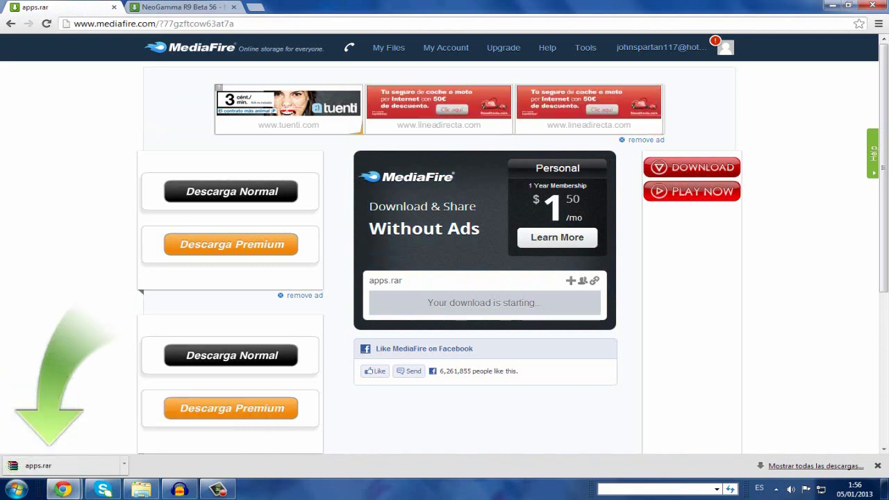
{"action": "right_click", "coordinate": [264, 88]}
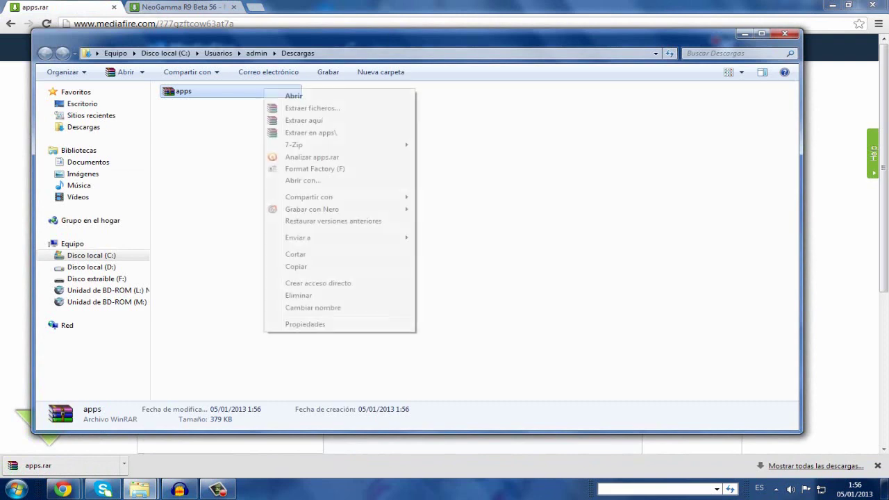
{"action": "left_click", "coordinate": [296, 267]}
- Paste apps.rar into the Material Hack wii 4.3 folder on the desktop, replacing the existing file of the same name
{"action": "left_click", "coordinate": [139, 489]}
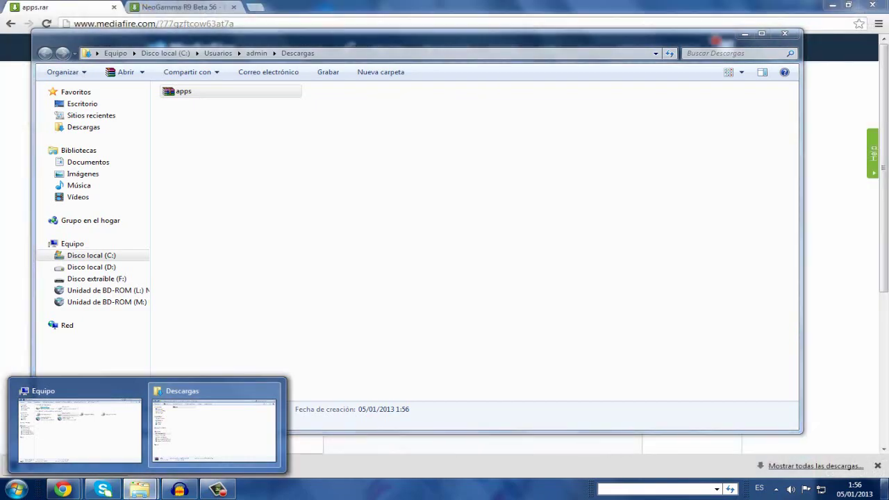
{"action": "left_click", "coordinate": [884, 489]}
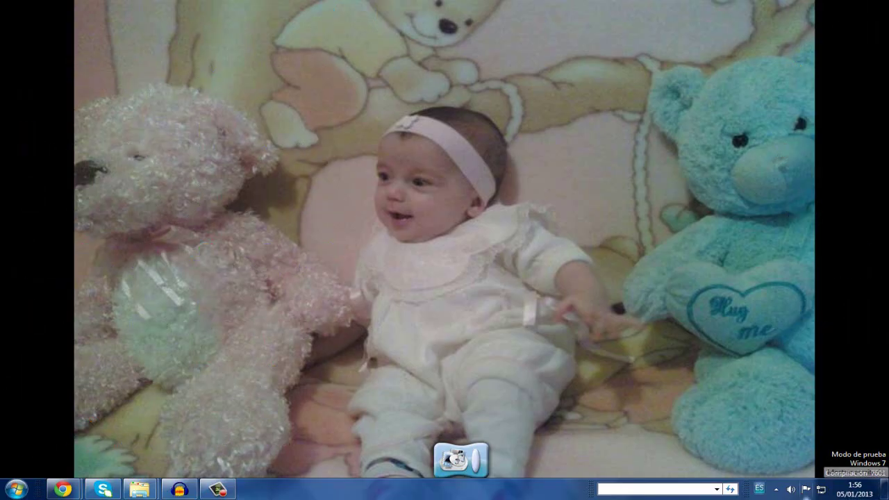
{"action": "double_click", "coordinate": [28, 254]}
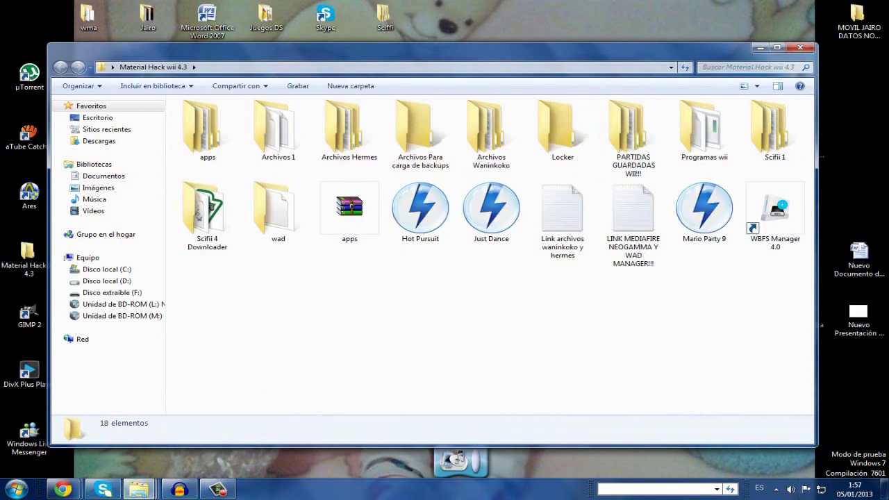
{"action": "right_click", "coordinate": [541, 169]}
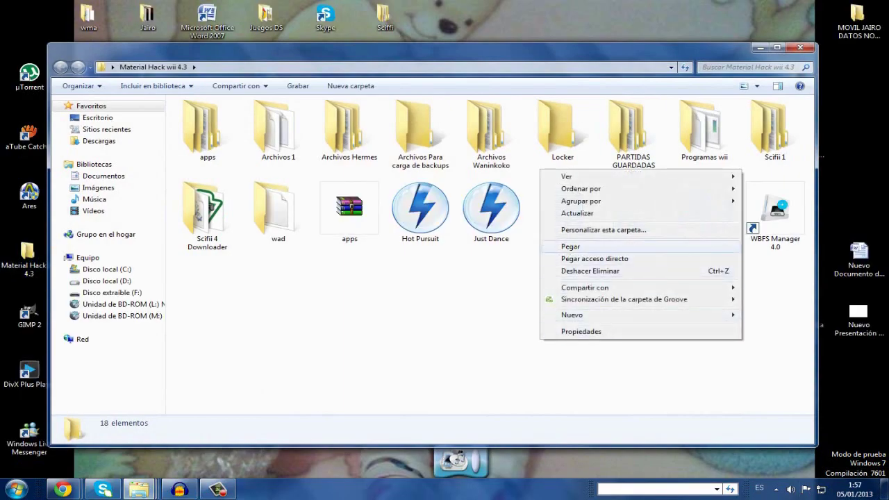
{"action": "left_click", "coordinate": [570, 247]}
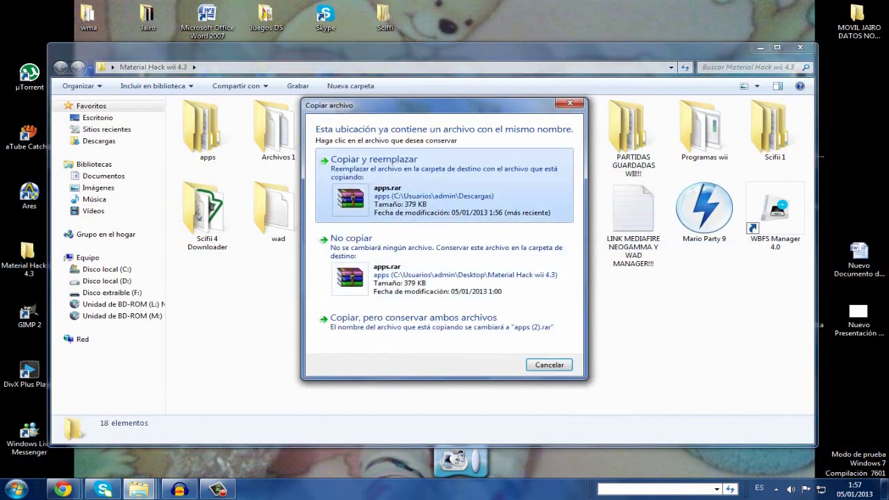
{"action": "left_click", "coordinate": [420, 202]}
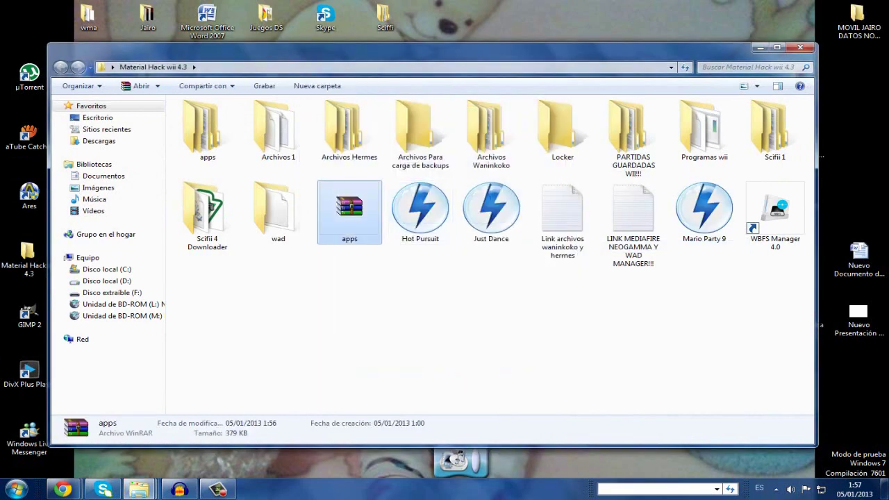
- Maximize the folder window, move the apps archive into the "Archivos Para carga de backups" folder and check that folder
{"action": "left_click", "coordinate": [778, 47]}
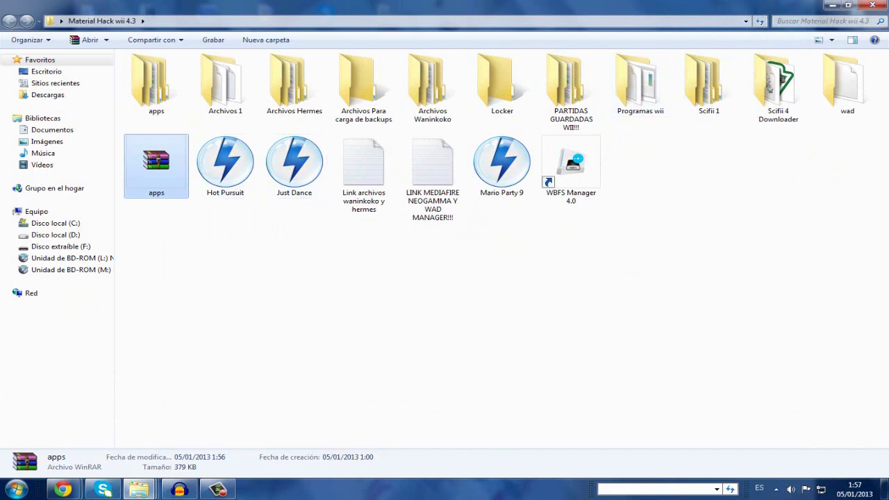
{"action": "left_click", "coordinate": [164, 217]}
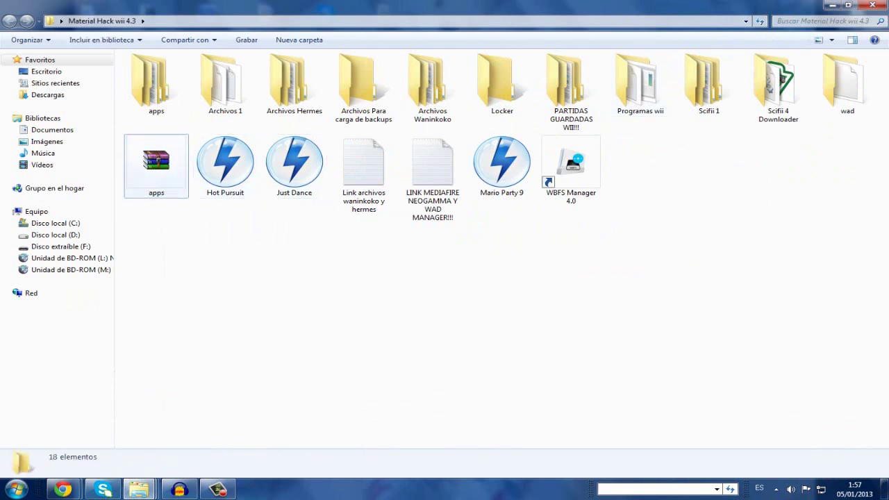
{"action": "left_click", "coordinate": [63, 490]}
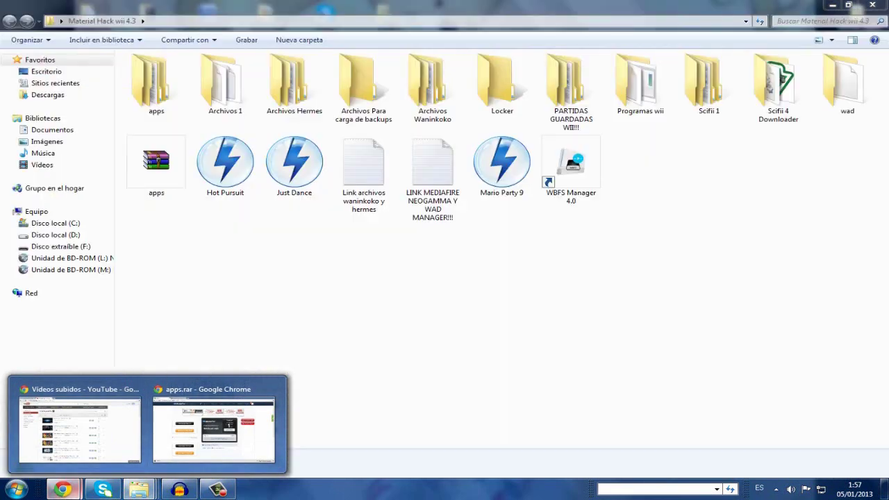
{"action": "left_click", "coordinate": [355, 429]}
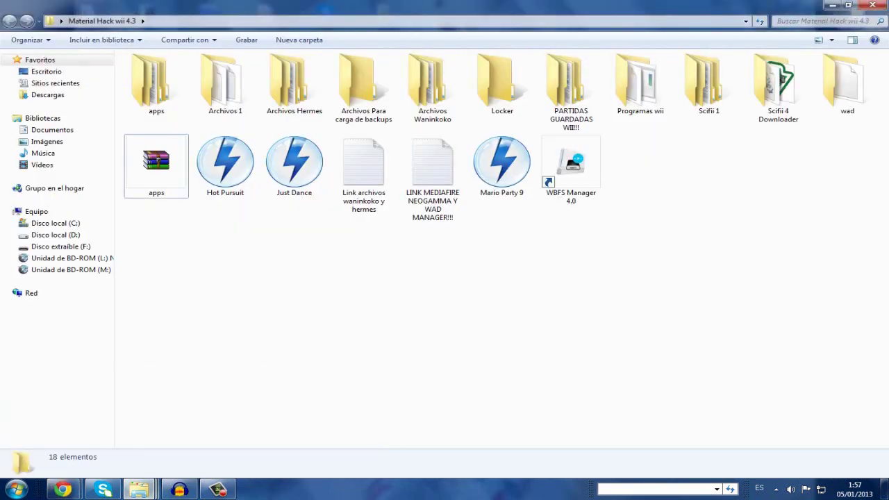
{"action": "left_click_drag", "start_coordinate": [156, 163], "coordinate": [358, 86]}
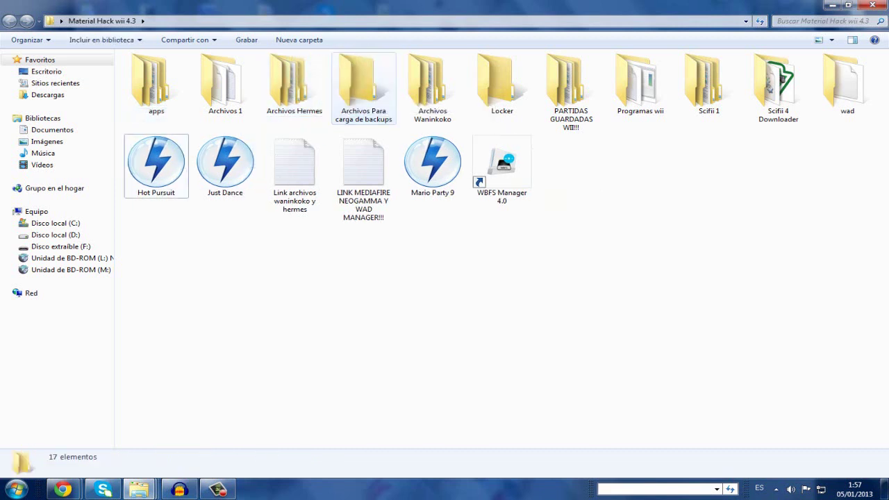
{"action": "double_click", "coordinate": [358, 87]}
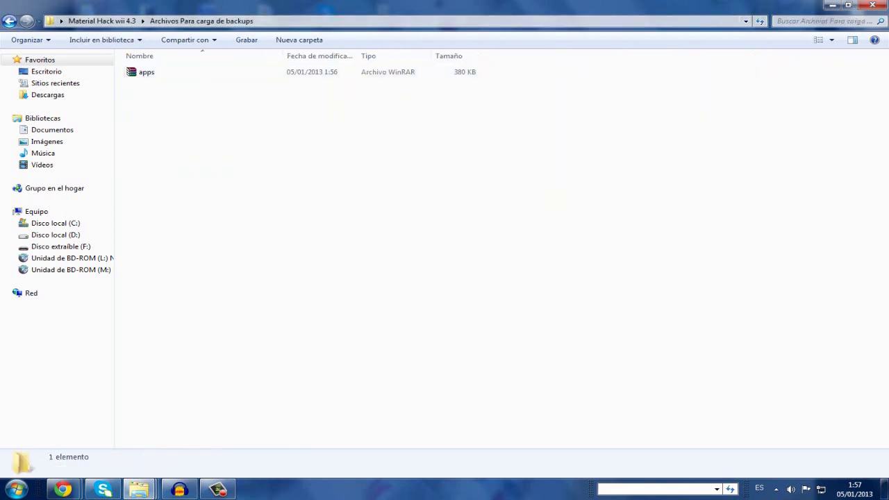
{"action": "key", "text": "BackSpace"}
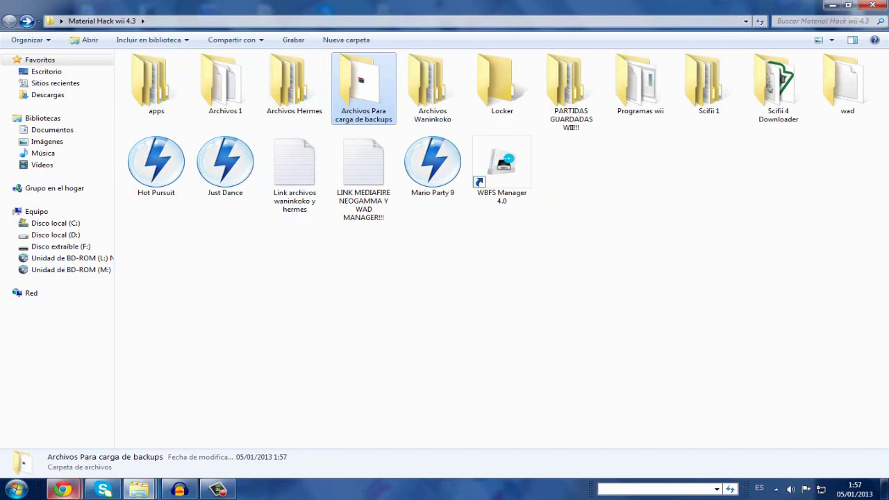
- Download NeoGamma R9 Beta 56 - NGBT.wad from MediaFire in Chrome and copy it from the Descargas folder
{"action": "mouse_move", "coordinate": [62, 490]}
{"action": "left_click", "coordinate": [77, 425]}
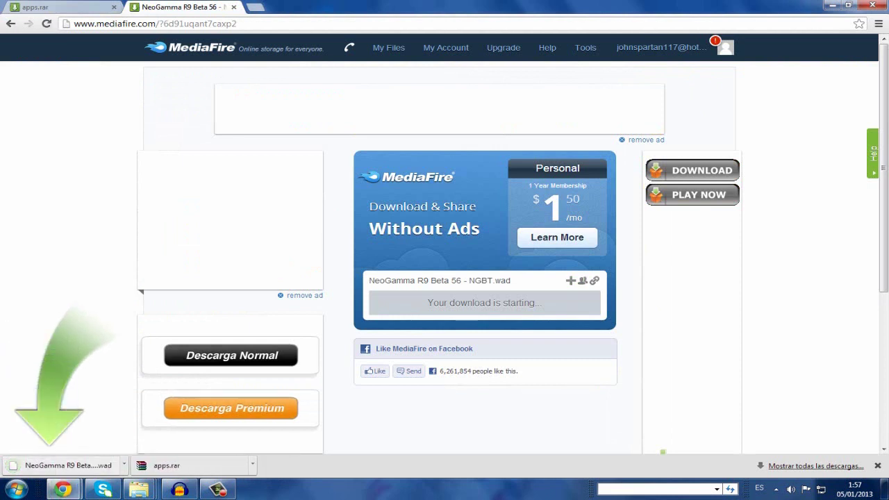
{"action": "left_click", "coordinate": [124, 465]}
{"action": "left_click", "coordinate": [149, 433]}
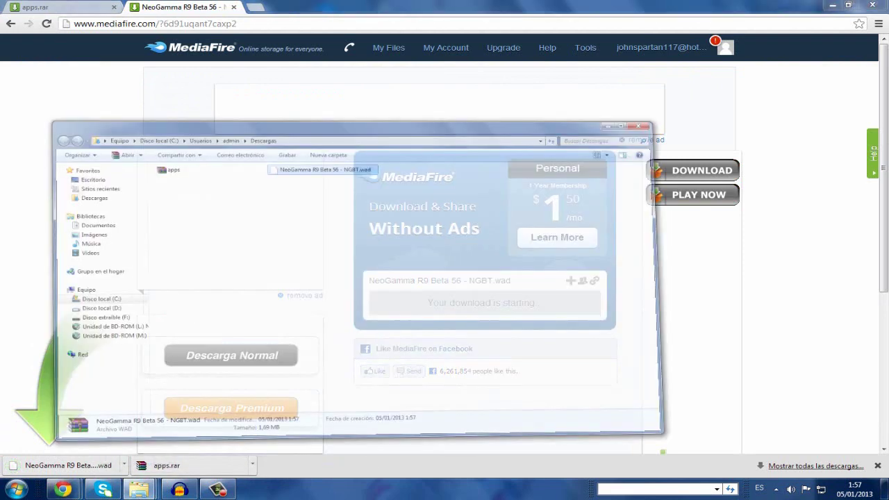
{"action": "right_click", "coordinate": [393, 90]}
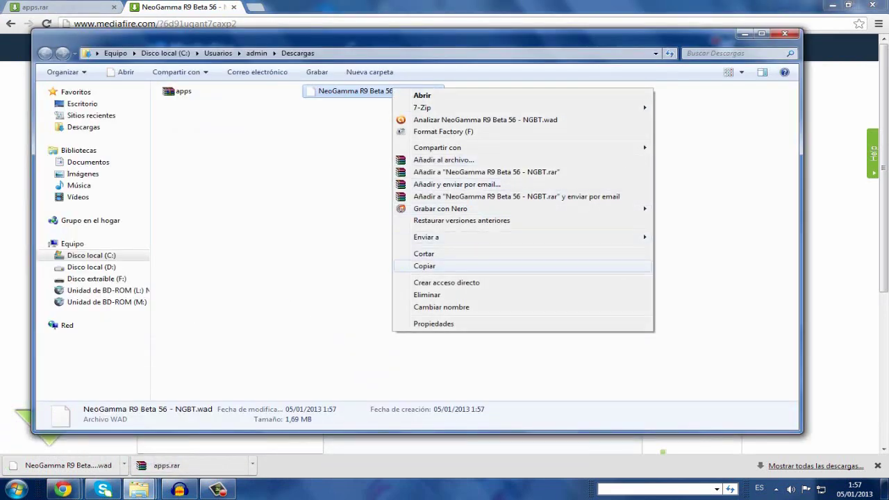
{"action": "left_click", "coordinate": [425, 266]}
- Paste the NeoGamma WAD file into the "Archivos Para carga de backups" folder inside Material Hack wii 4.3
{"action": "mouse_move", "coordinate": [139, 490]}
{"action": "left_click", "coordinate": [347, 426]}
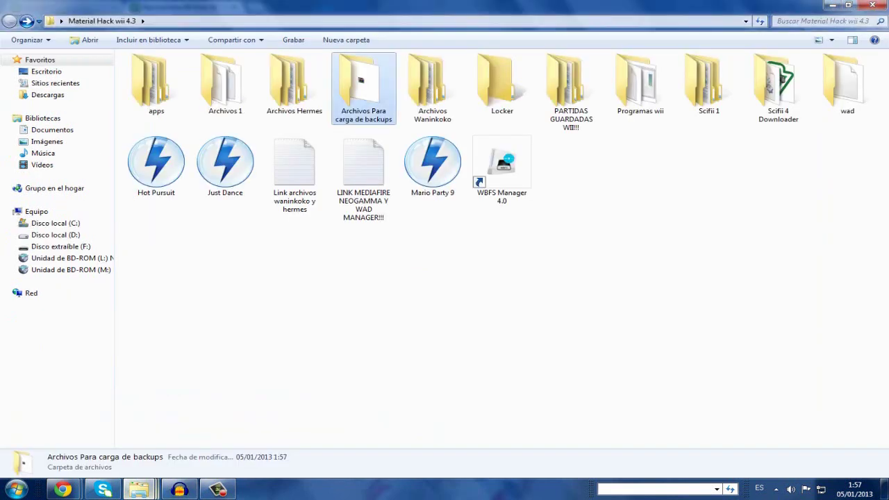
{"action": "double_click", "coordinate": [363, 85]}
{"action": "right_click", "coordinate": [220, 101]}
{"action": "left_click", "coordinate": [250, 178]}
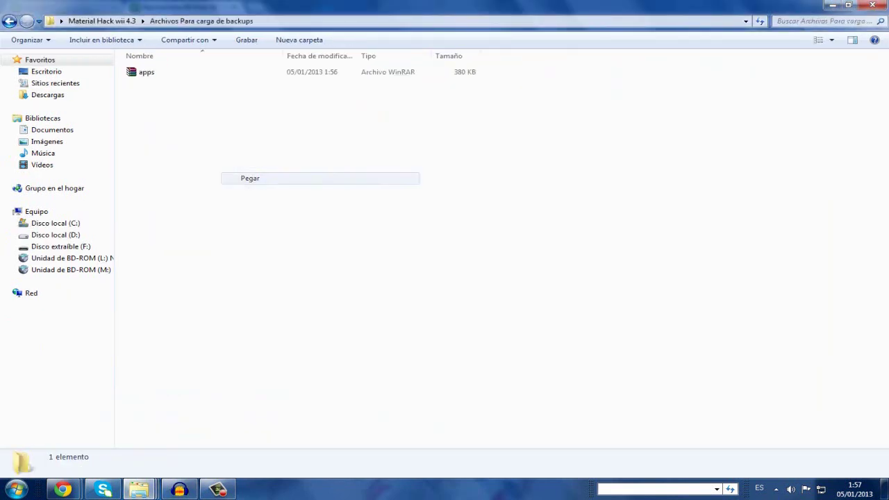
{"action": "left_click", "coordinate": [250, 178]}
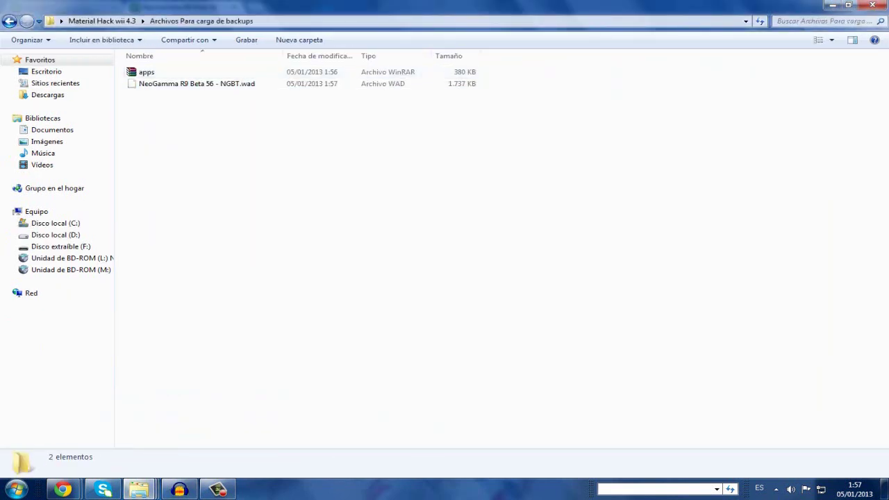
- Extract the apps archive directly into the "Archivos Para carga de backups" folder
{"action": "right_click", "coordinate": [208, 79]}
{"action": "left_click", "coordinate": [146, 71]}
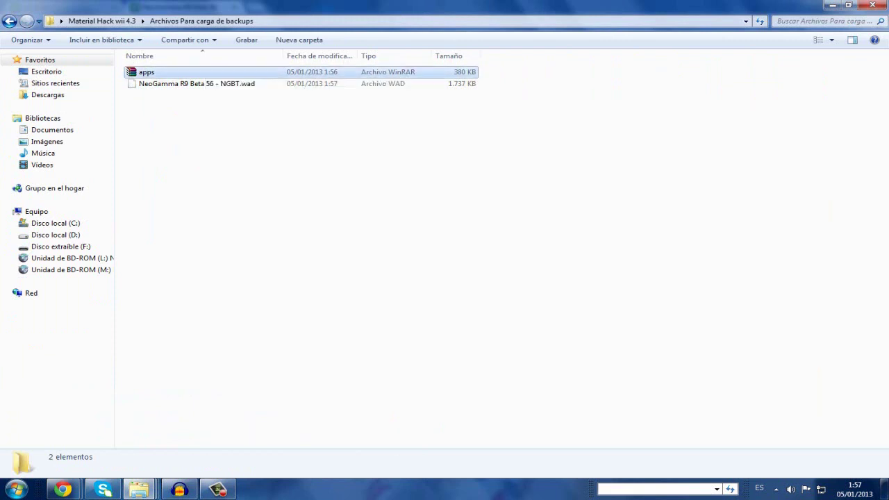
{"action": "right_click", "coordinate": [157, 72]}
{"action": "left_click", "coordinate": [197, 105]}
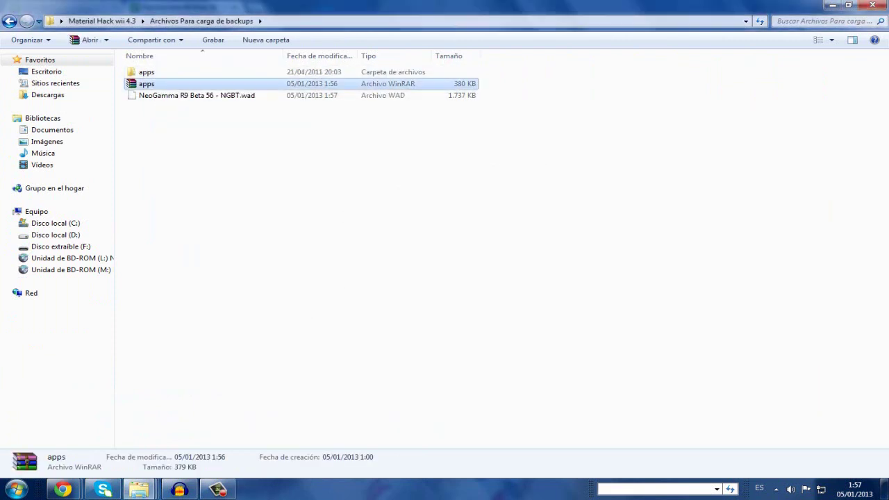
- Delete the apps WinRAR archive and check the contents of the extracted apps folder
{"action": "right_click", "coordinate": [145, 84]}
{"action": "left_click", "coordinate": [179, 292]}
{"action": "left_click", "coordinate": [491, 289]}
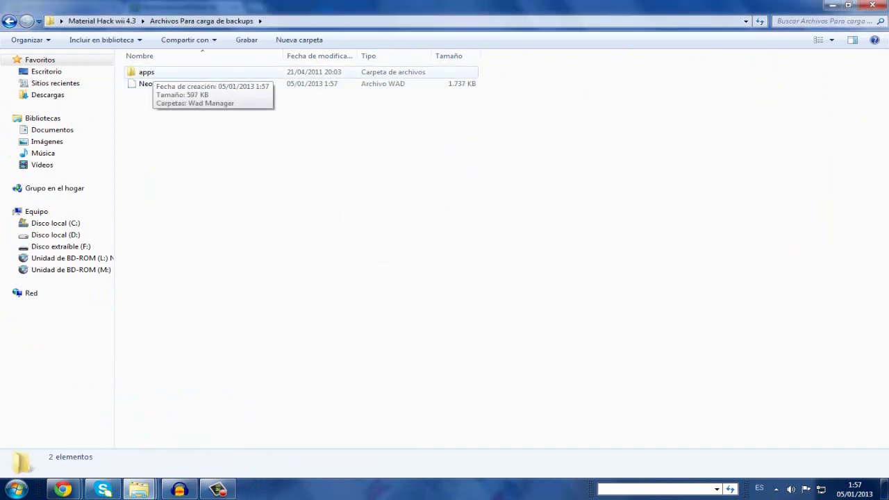
{"action": "double_click", "coordinate": [151, 72]}
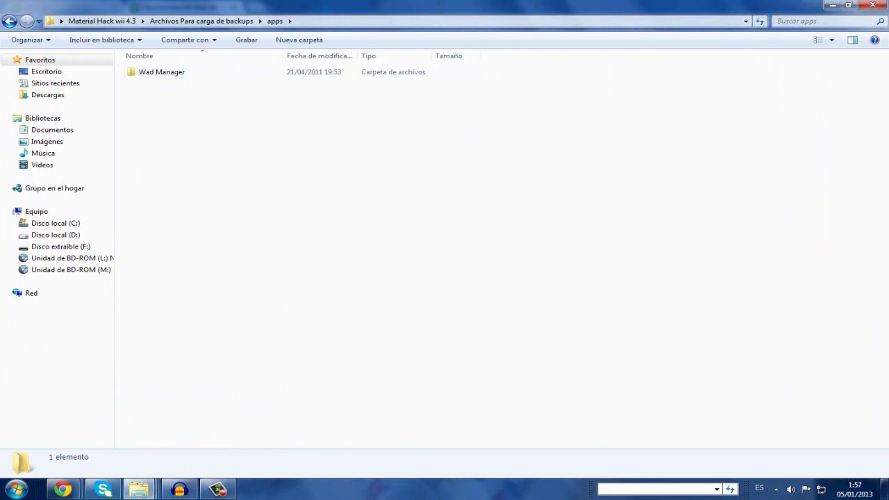
{"action": "key", "text": "BackSpace"}
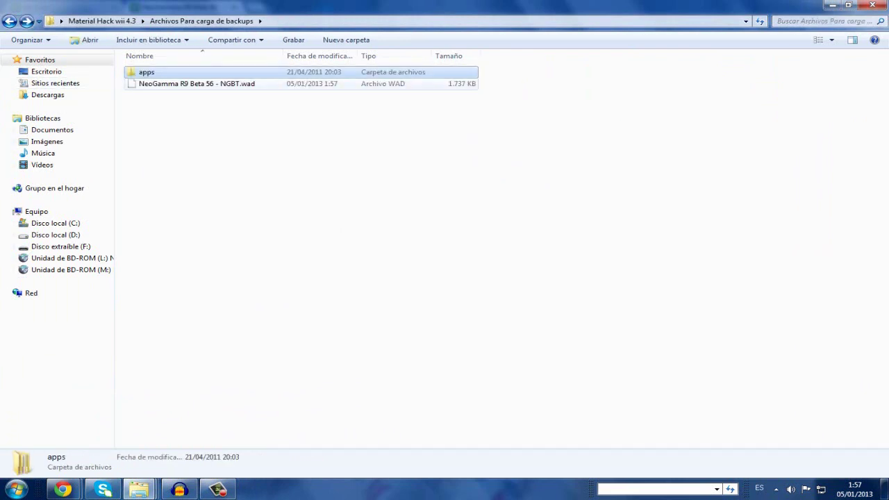
- Create a folder named wad beside the apps folder and move the NeoGamma R9 Beta 56 - NGBT.wad file into it
{"action": "left_click", "coordinate": [174, 111]}
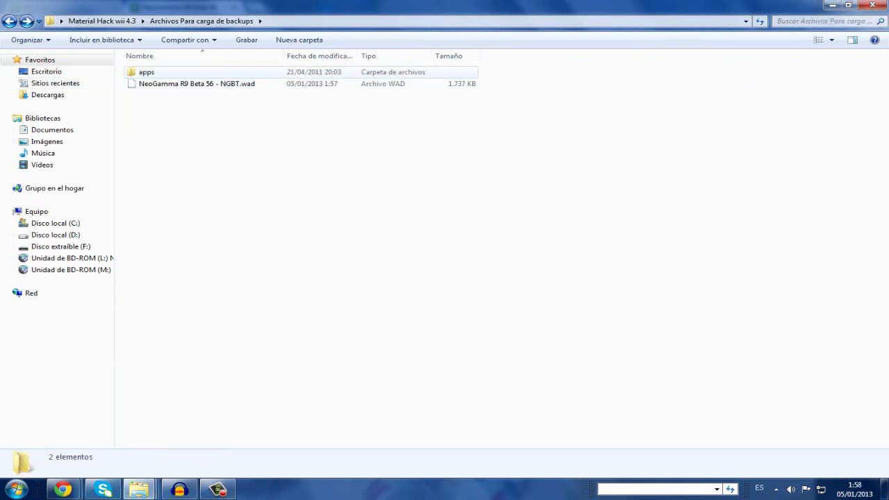
{"action": "right_click", "coordinate": [171, 109]}
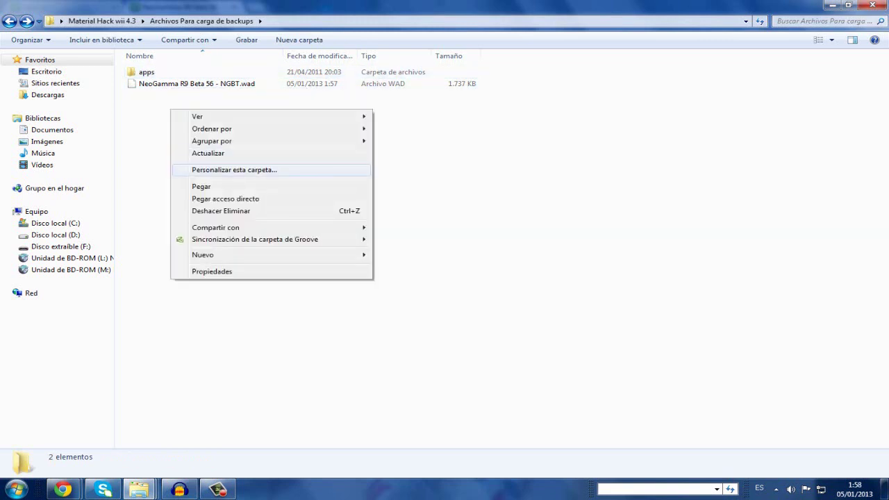
{"action": "mouse_move", "coordinate": [278, 254]}
{"action": "left_click", "coordinate": [403, 312]}
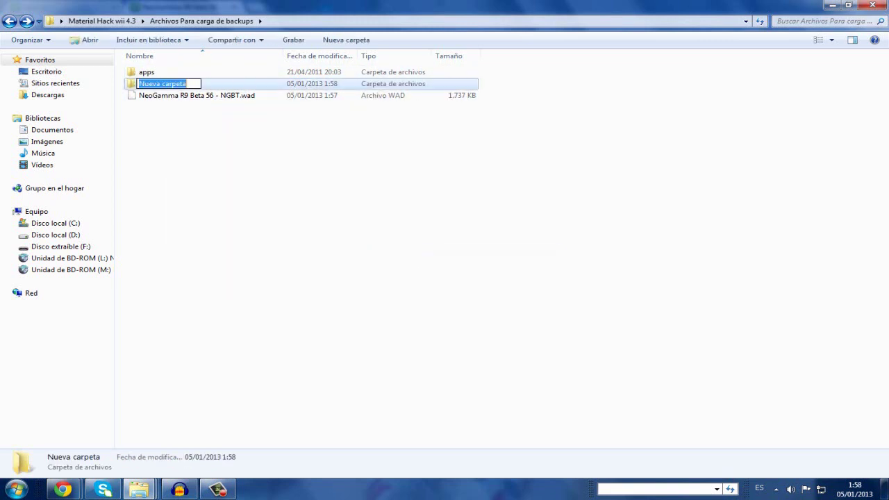
{"action": "type", "text": "wad"}
{"action": "key", "text": "Return"}
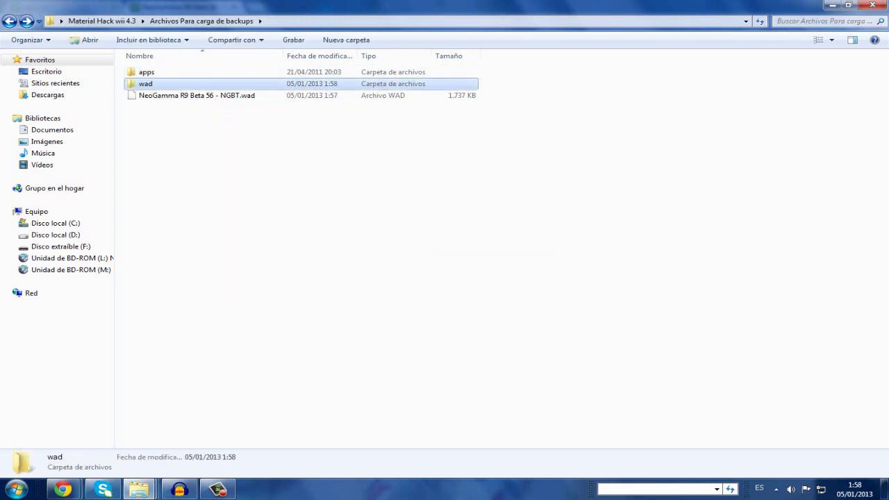
{"action": "key", "text": "F5"}
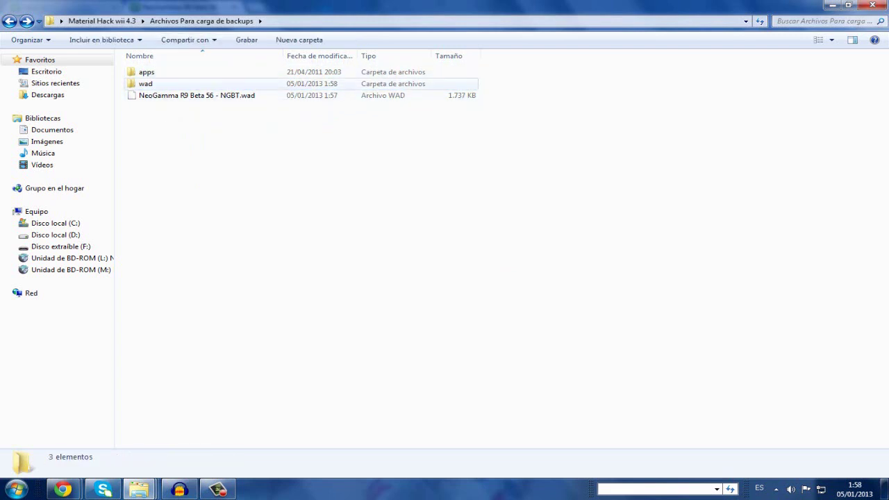
{"action": "left_click_drag", "start_coordinate": [162, 95], "coordinate": [172, 83]}
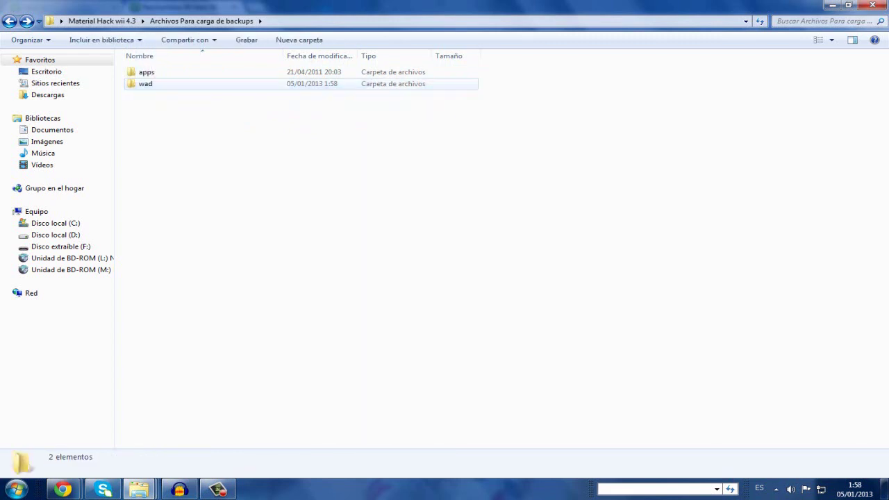
- Copy the apps and wad folders to the root of the removable disk (F:)
{"action": "left_click_drag", "start_coordinate": [190, 165], "coordinate": [146, 72]}
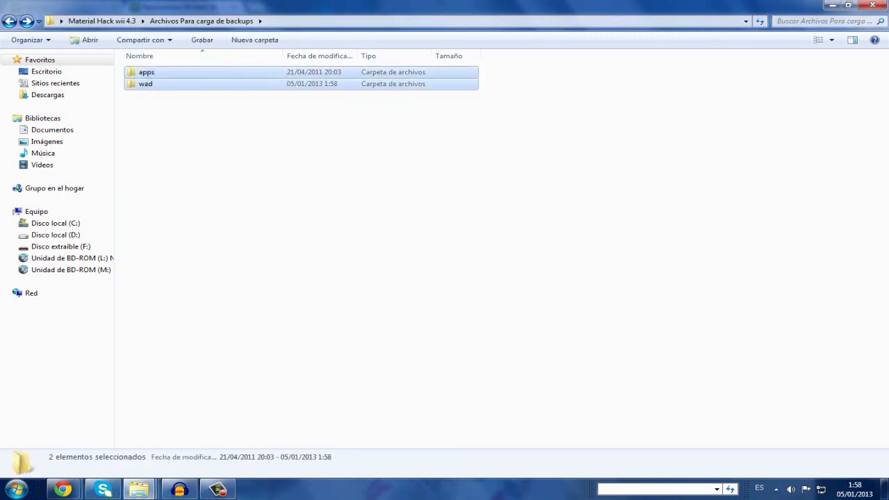
{"action": "right_click", "coordinate": [147, 70]}
{"action": "left_click", "coordinate": [179, 257]}
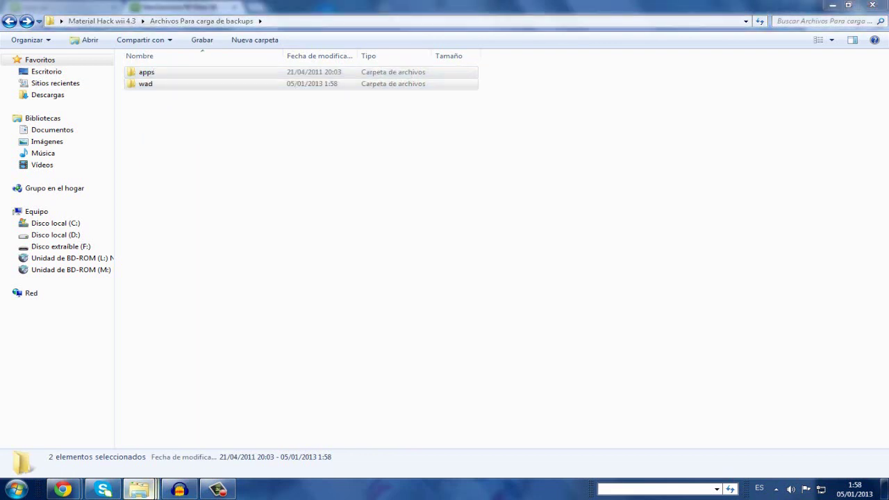
{"action": "mouse_move", "coordinate": [139, 489]}
{"action": "left_click", "coordinate": [137, 393]}
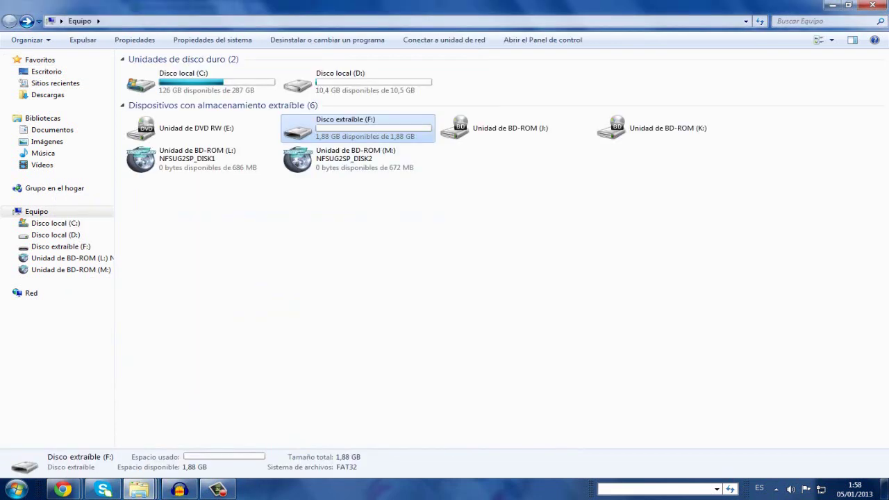
{"action": "double_click", "coordinate": [346, 127]}
{"action": "right_click", "coordinate": [255, 104]}
{"action": "left_click", "coordinate": [282, 181]}
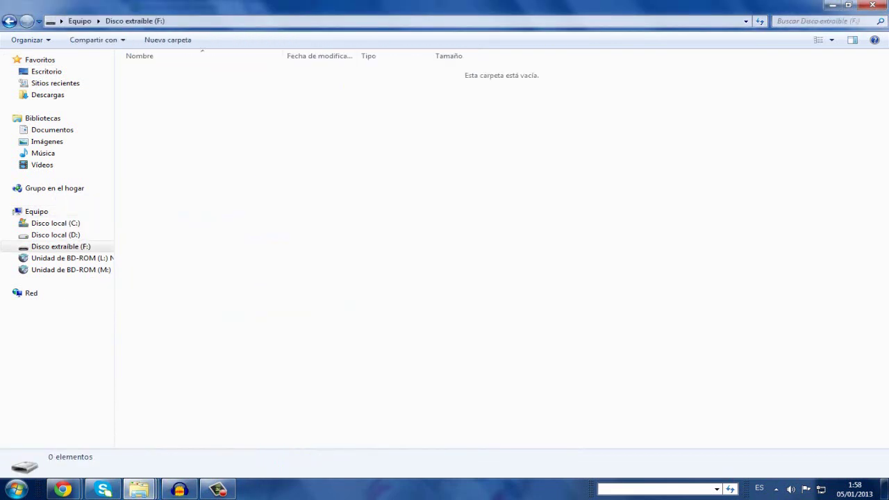
{"action": "left_click", "coordinate": [282, 181]}
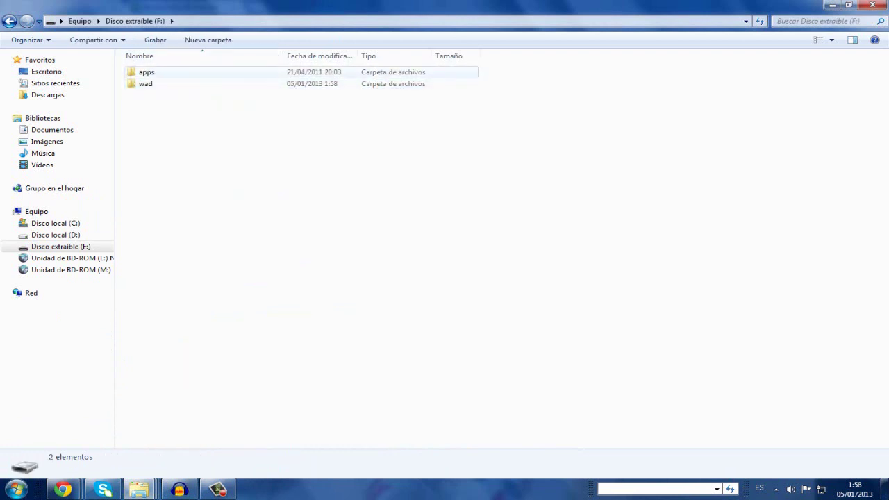
- Safely eject the removable disk (F:) from the computer
{"action": "left_click", "coordinate": [776, 490]}
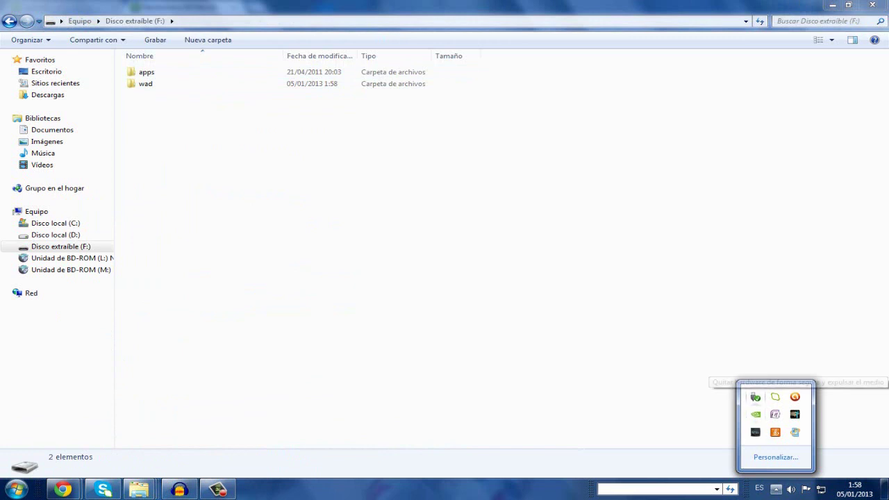
{"action": "left_click", "coordinate": [755, 397]}
{"action": "left_click", "coordinate": [806, 433]}
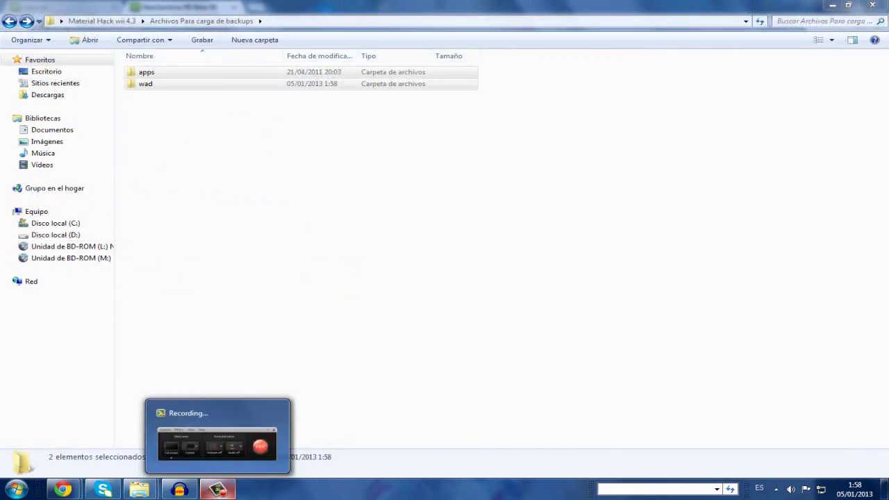
{"action": "left_click", "coordinate": [218, 489]}
{"action": "key", "text": "F10"}
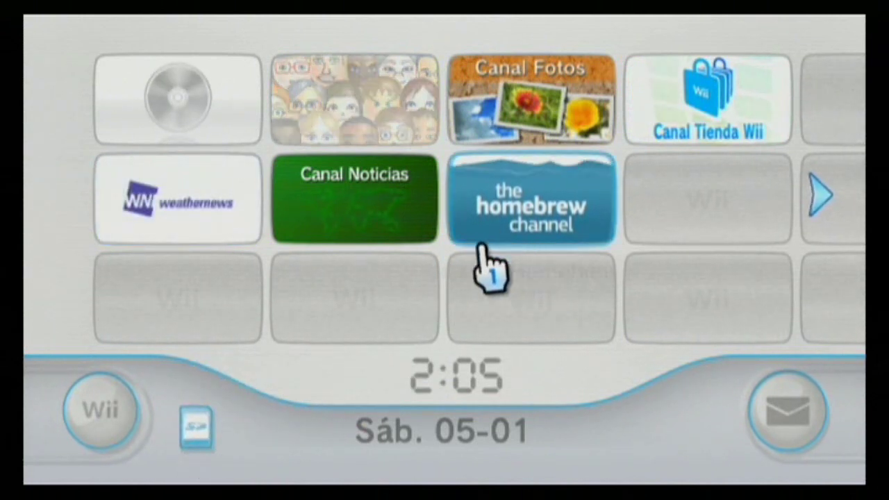
- Open the Homebrew Channel on the Wii and bring up the WAD-Manager application's details
{"action": "left_click", "coordinate": [517, 222]}
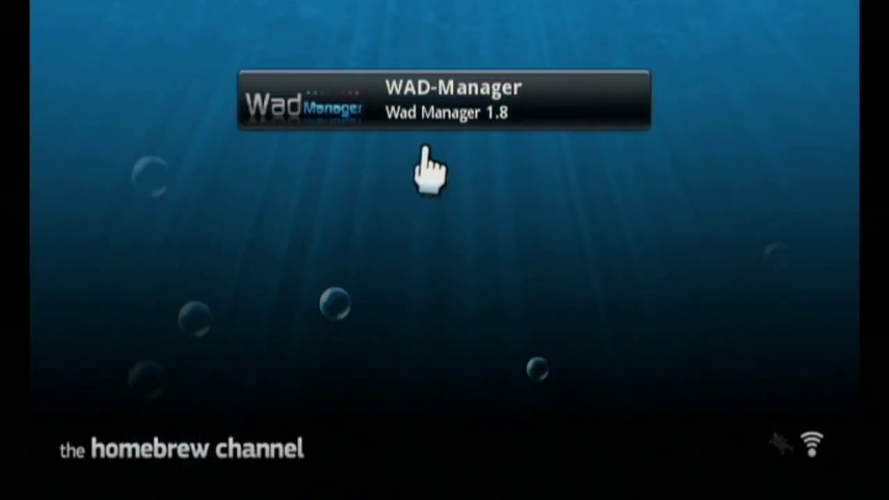
{"action": "left_click", "coordinate": [317, 76]}
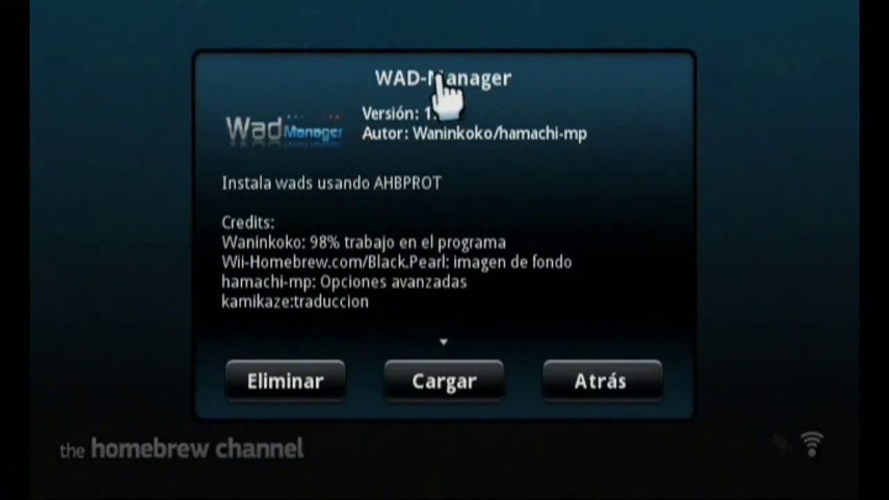